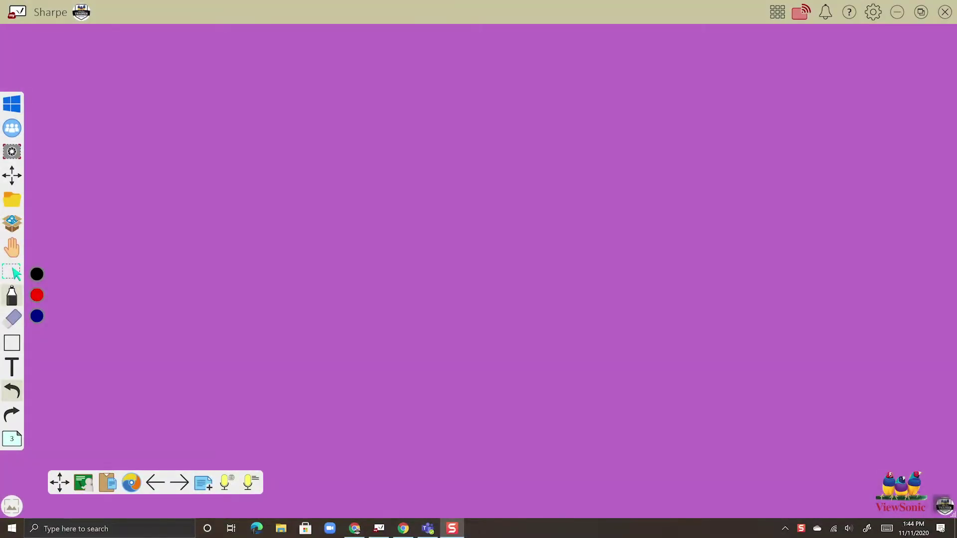
Switch the marker to the yellow laser pen and show the "Activity 1: The Area Is..." page.
left_click(12, 298)
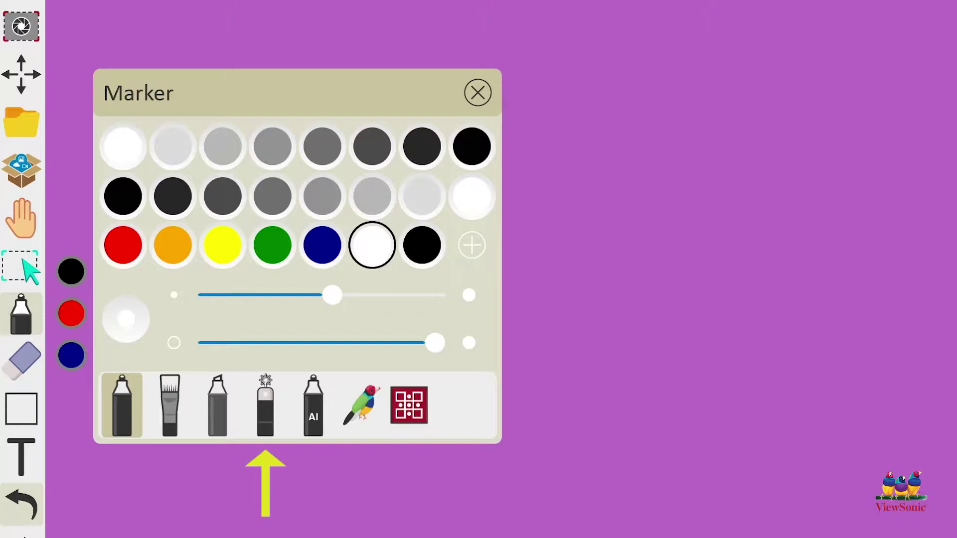
left_click(265, 405)
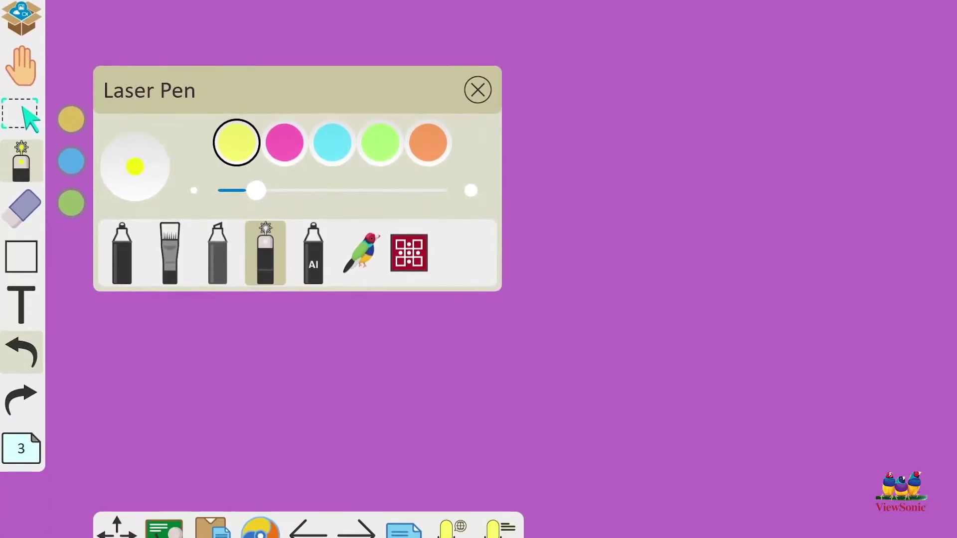
left_click(355, 497)
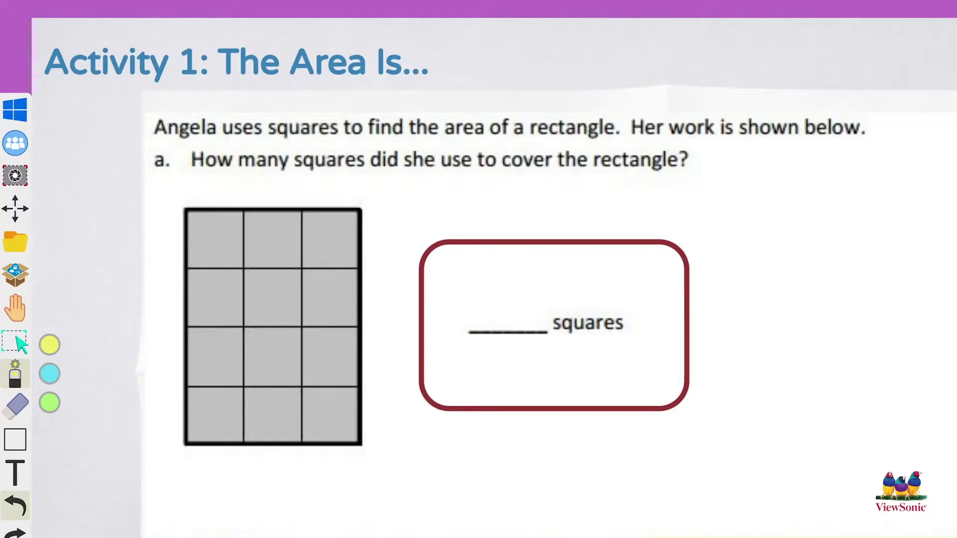
Use the laser pen to circle the grid of squares and the answer box, and highlight question a.
mouse_move(367, 184)
left_mouse_down()
mouse_move(100, 343)
mouse_move(308, 469)
mouse_move(393, 200)
left_mouse_up()
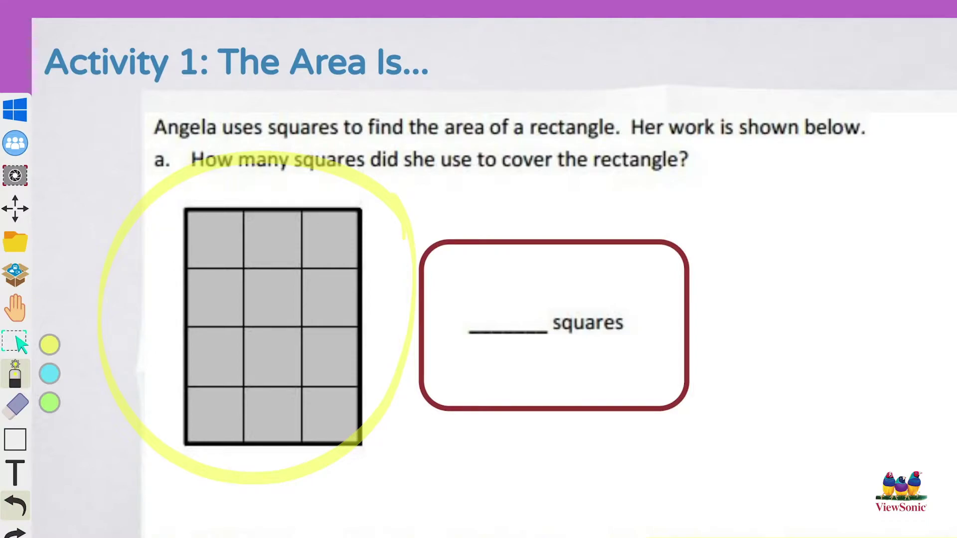
mouse_move(720, 319)
left_mouse_down()
mouse_move(473, 246)
mouse_move(688, 391)
mouse_move(638, 239)
left_mouse_up()
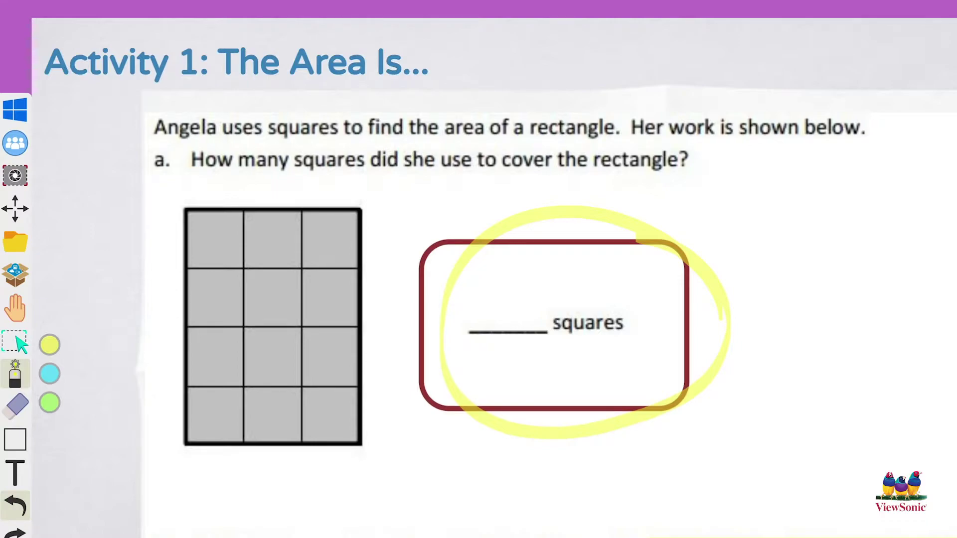
left_click_drag(190, 159, 695, 160)
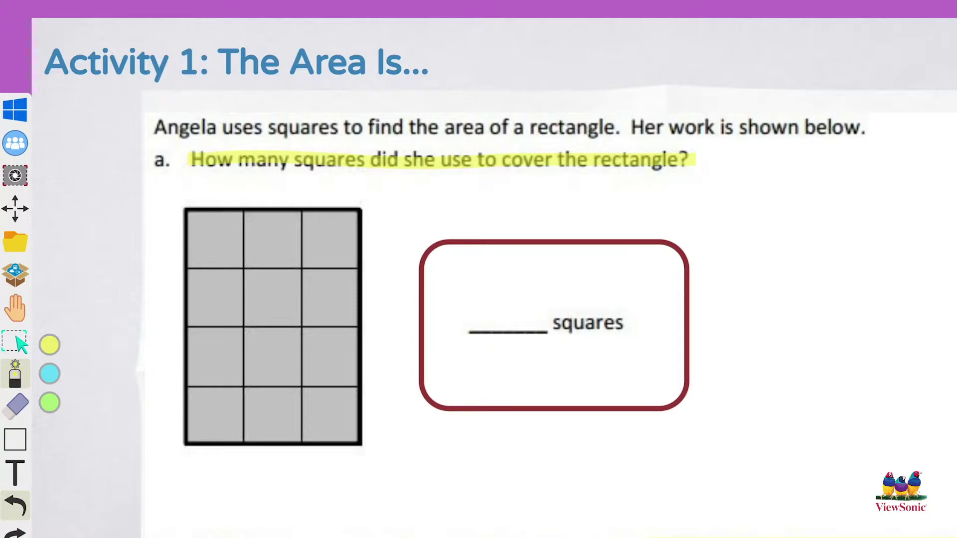
Change the pen from laser back to the regular marker and set its colour to red.
left_click(15, 341)
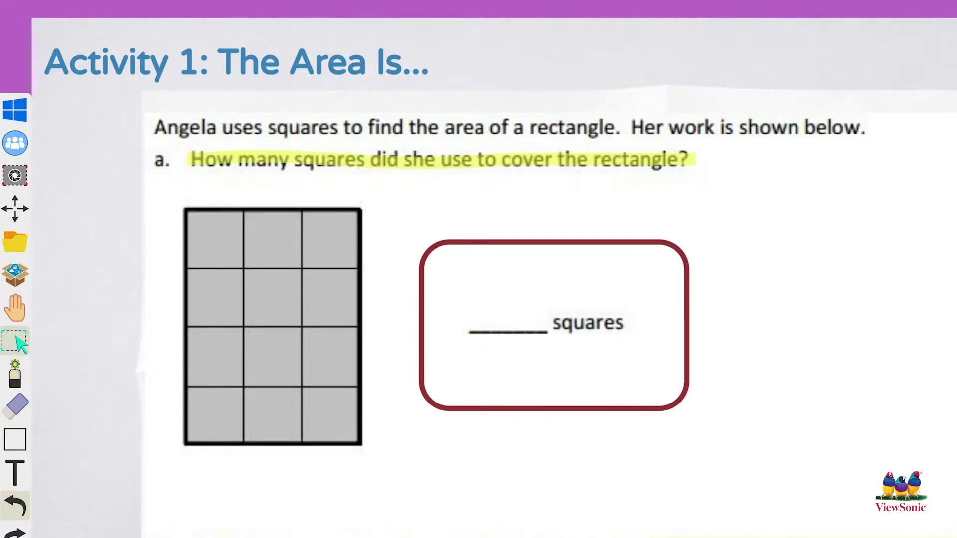
left_click(479, 269)
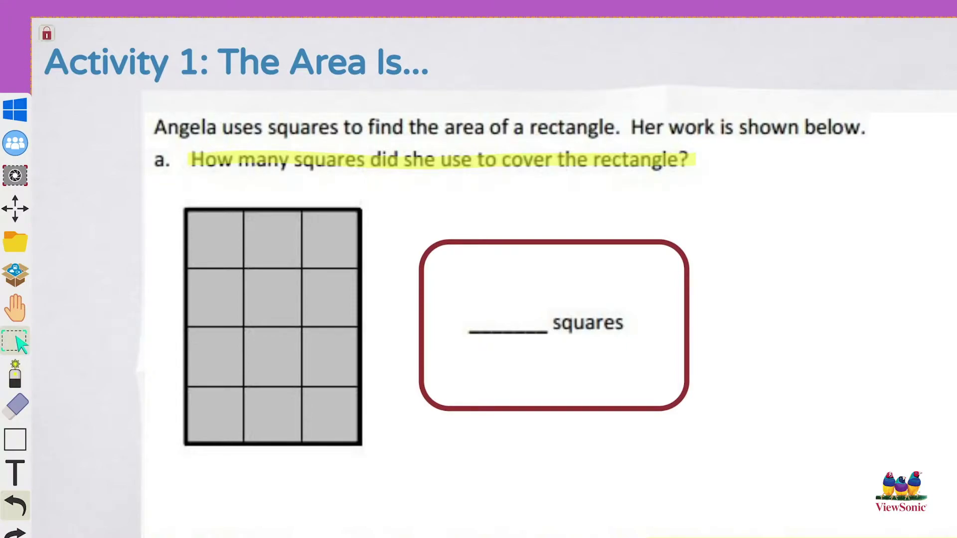
left_click(15, 375)
left_click(15, 375)
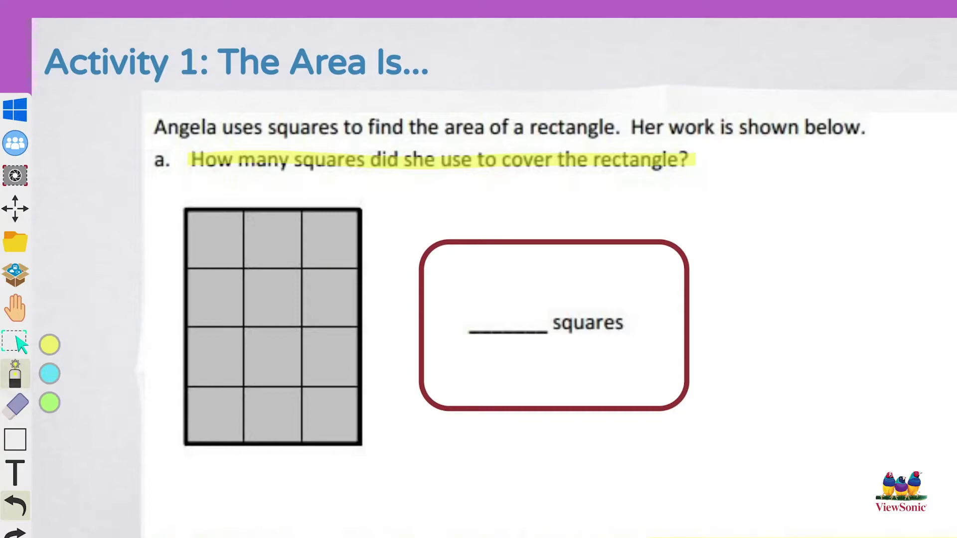
left_click(84, 334)
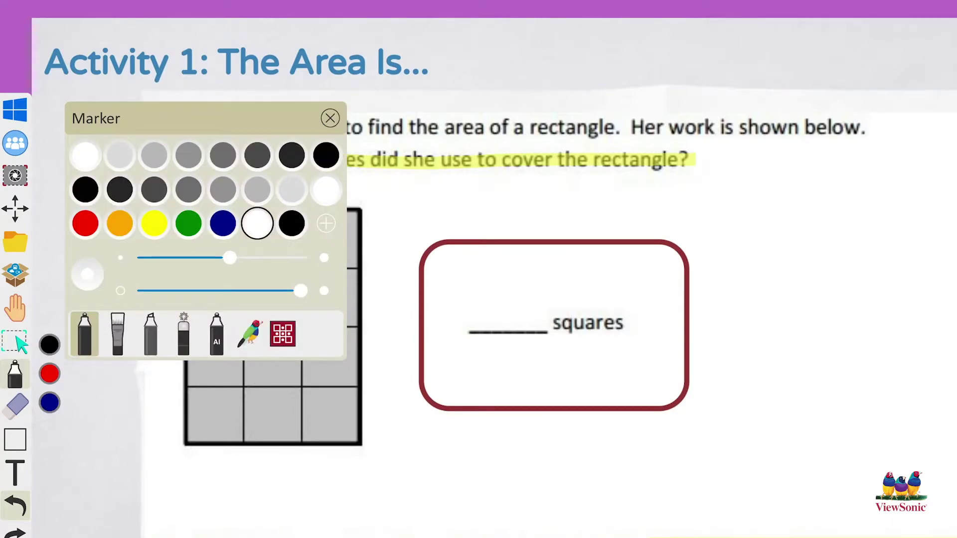
left_click(85, 224)
left_click(330, 118)
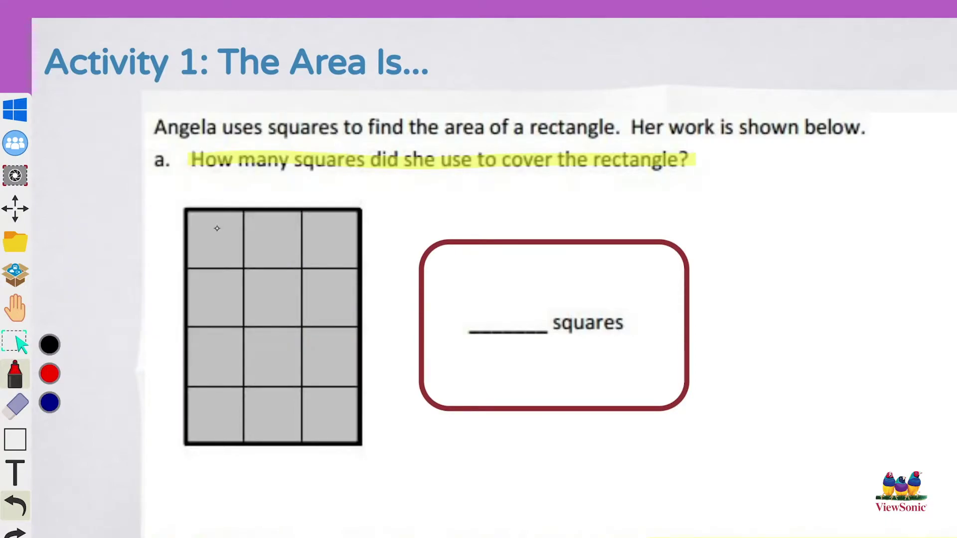
Handwrite the numbers 1, 2 and 3 in the top-row squares of the grid.
left_click_drag(217, 225, 212, 254)
mouse_move(263, 230)
left_mouse_down()
mouse_move(260, 256)
mouse_move(289, 260)
left_mouse_up()
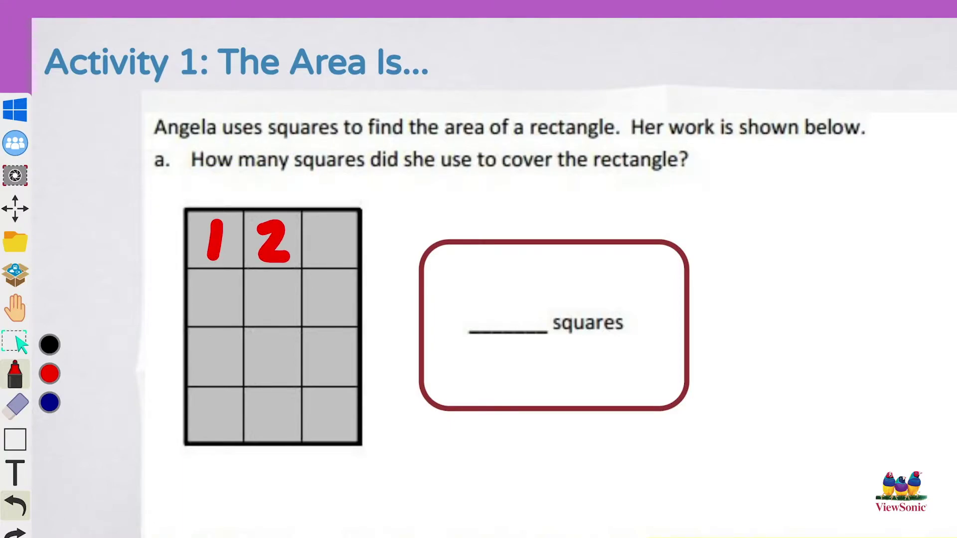
mouse_move(323, 223)
left_mouse_down()
mouse_move(344, 234)
mouse_move(322, 261)
left_mouse_up()
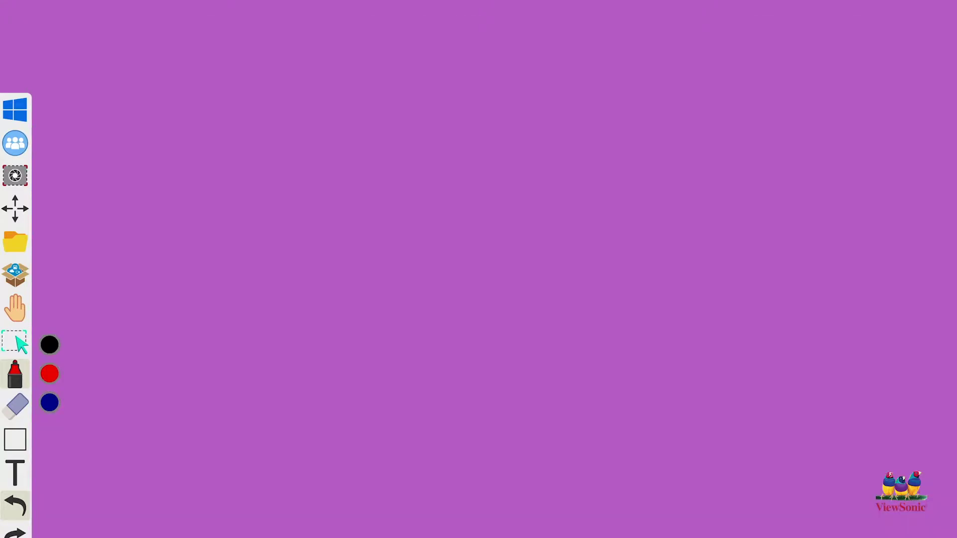
Switch to the AI Pen and sketch a round cat head with two pointed ears in its drawing area.
left_click(15, 375)
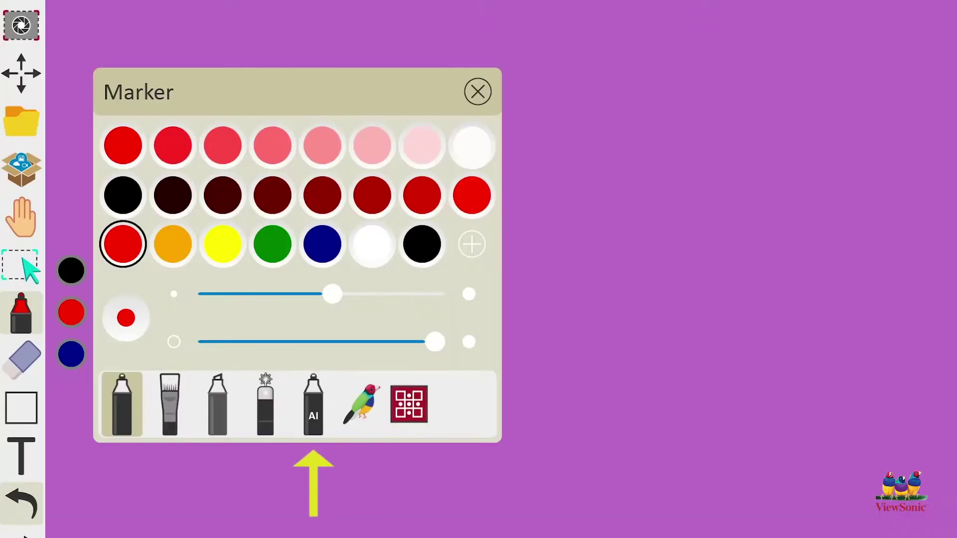
left_click(313, 405)
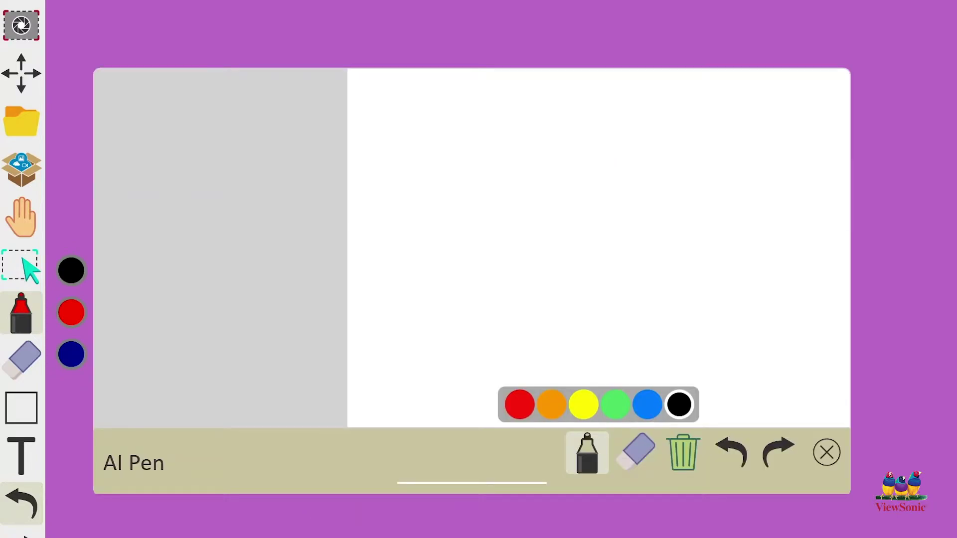
mouse_move(623, 192)
left_mouse_down()
mouse_move(526, 316)
mouse_move(595, 187)
left_mouse_up()
mouse_move(532, 165)
left_mouse_down()
mouse_move(522, 220)
mouse_move(549, 209)
left_mouse_up()
mouse_move(629, 194)
left_mouse_down()
mouse_move(659, 161)
mouse_move(667, 214)
left_mouse_up()
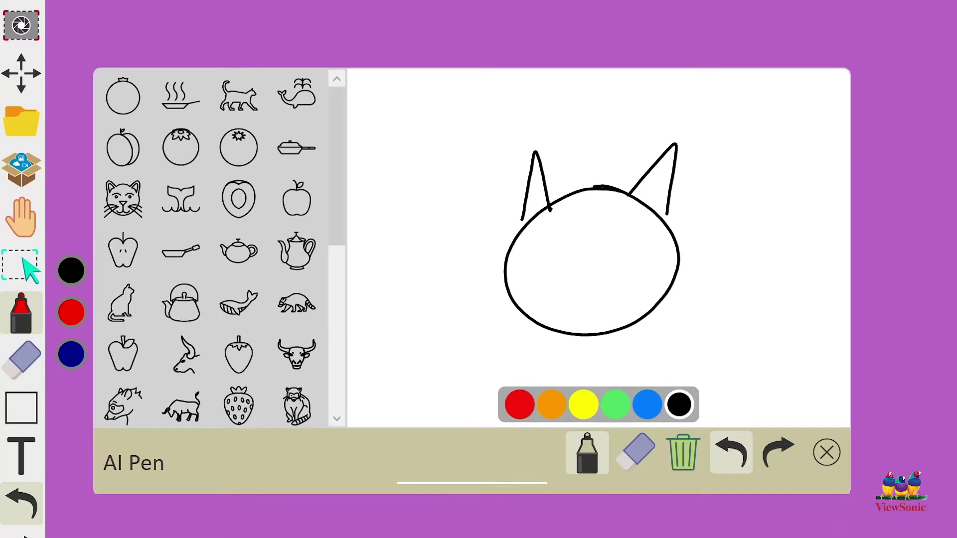
Add two whiskers on each side and two dot eyes to the cat head sketch.
left_click_drag(632, 268, 708, 272)
left_click_drag(629, 291, 715, 298)
left_click_drag(454, 266, 527, 259)
left_click_drag(480, 287, 551, 289)
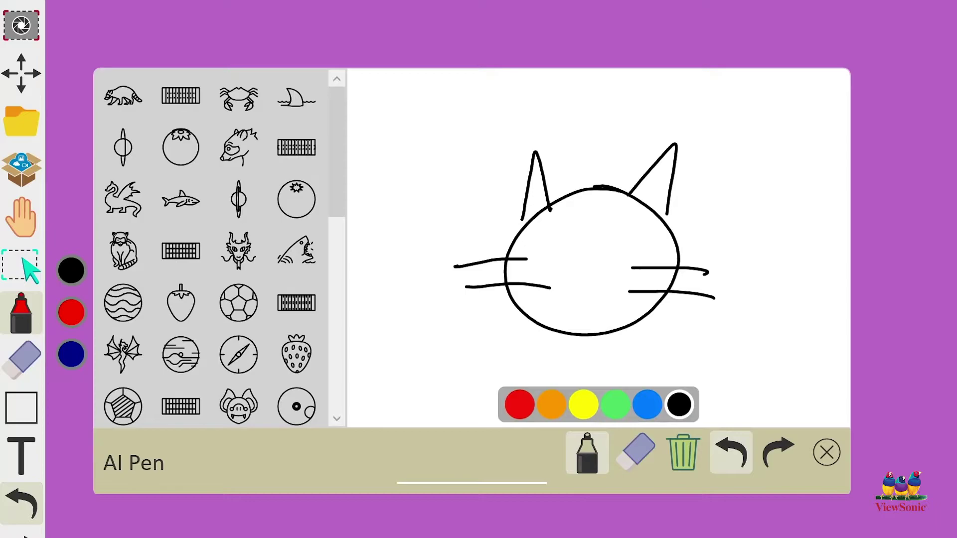
left_click(614, 230)
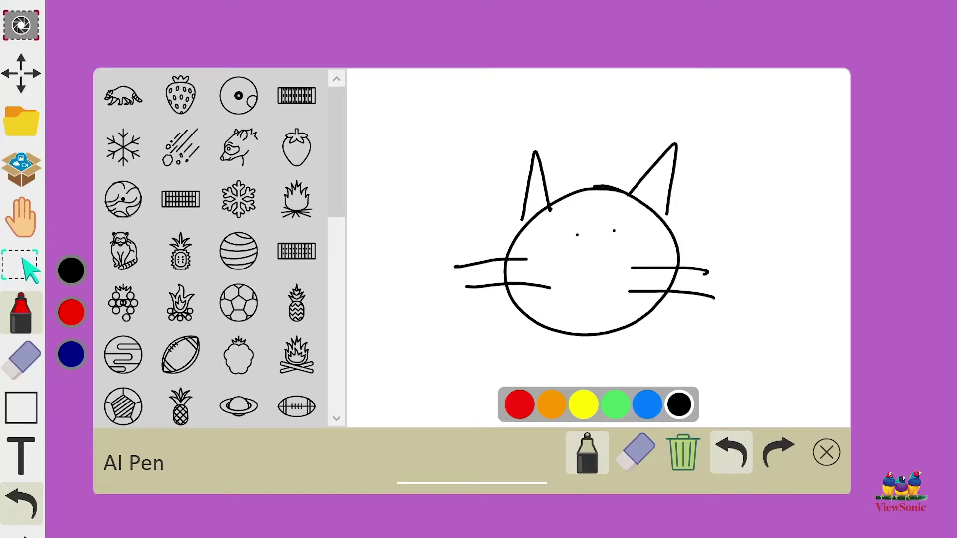
Clear the AI Pen sketch, redraw a cat head with two ears, and place the suggested sitting cat icon on the page.
left_click(682, 452)
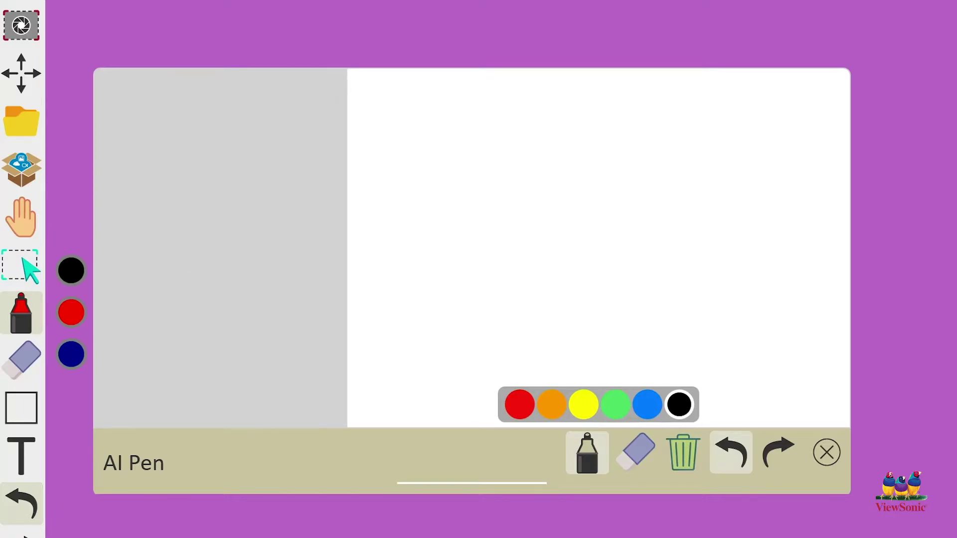
mouse_move(629, 201)
left_mouse_down()
mouse_move(593, 305)
mouse_move(598, 193)
left_mouse_up()
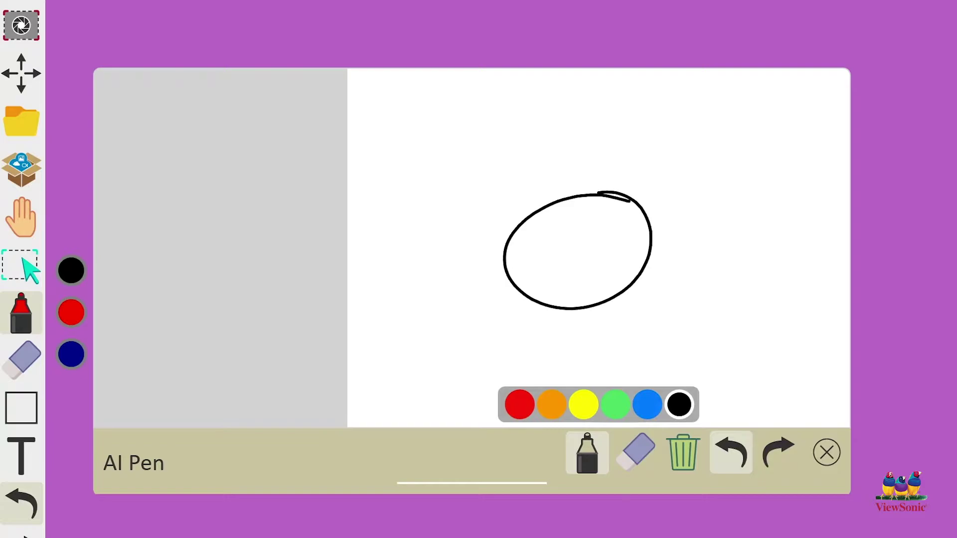
mouse_move(529, 214)
left_mouse_down()
mouse_move(534, 202)
mouse_move(557, 213)
mouse_move(627, 167)
mouse_move(631, 211)
left_mouse_up()
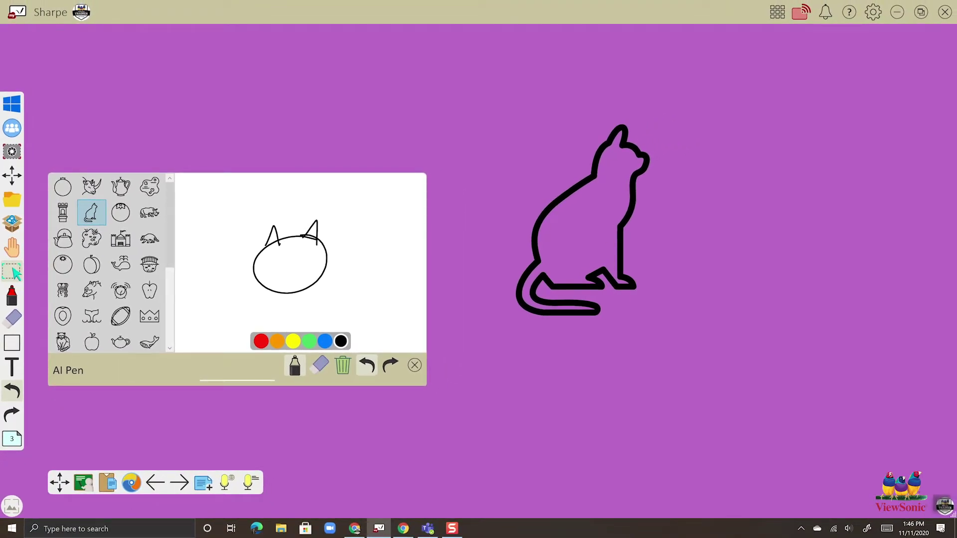
left_click(96, 214)
Search web images from the cat icon, place the white odd-eyed cat photo on the page, and close the browser.
right_click(87, 213)
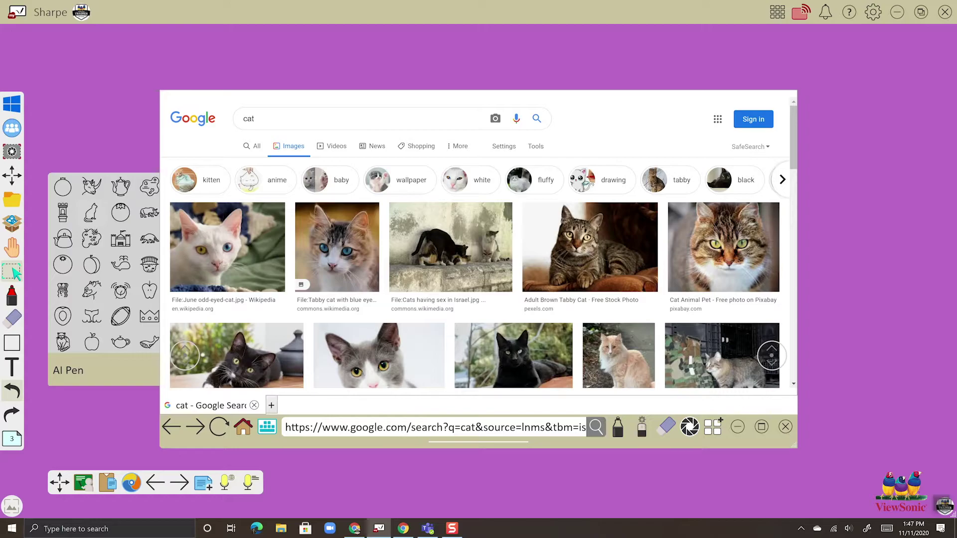
left_click(227, 247)
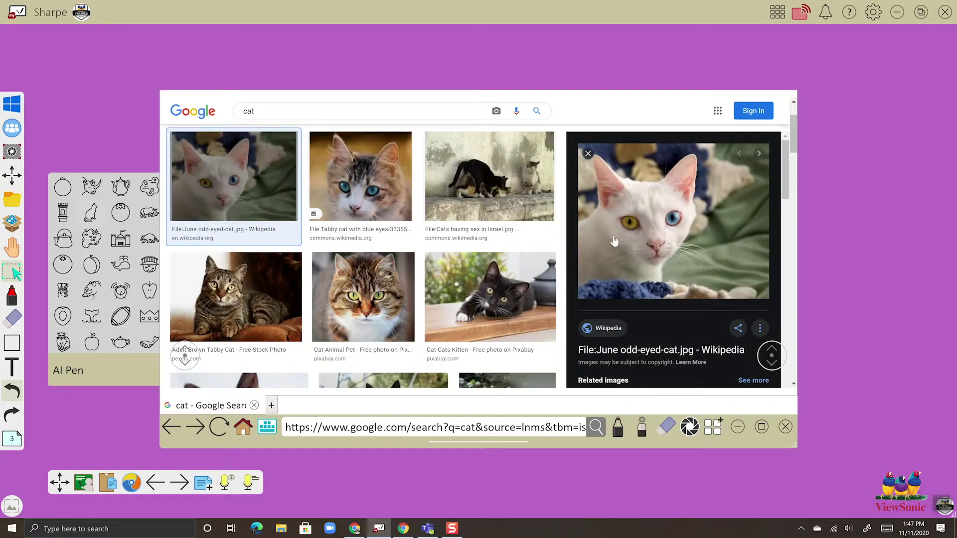
left_click_drag(673, 221, 887, 333)
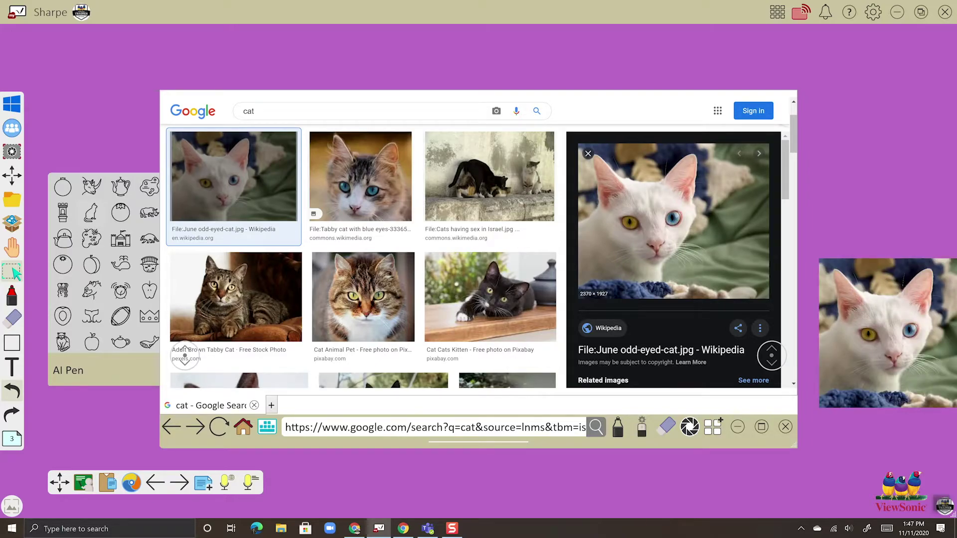
left_click(785, 426)
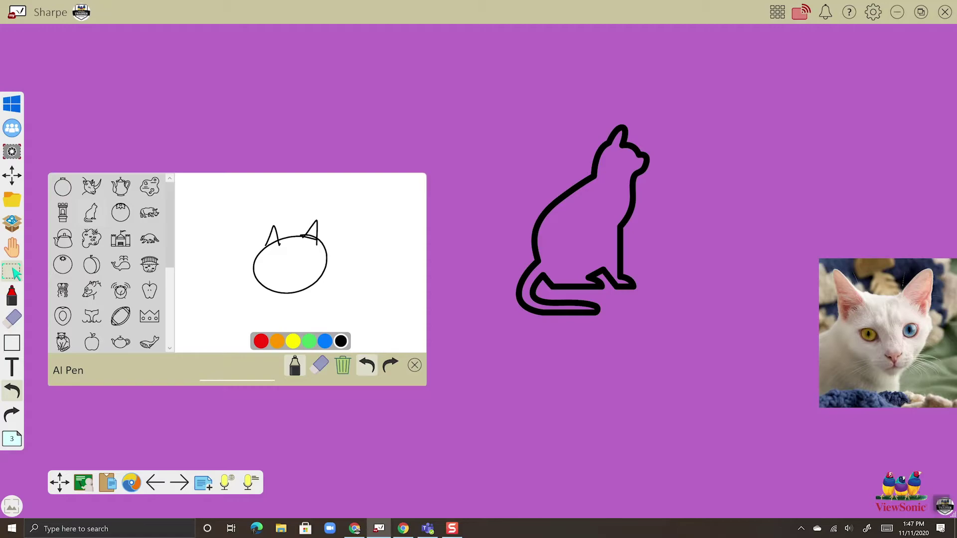
Move on to blank page 4 and close the AI Pen to return to the red marker.
key("Page_Down")
left_click(91, 212)
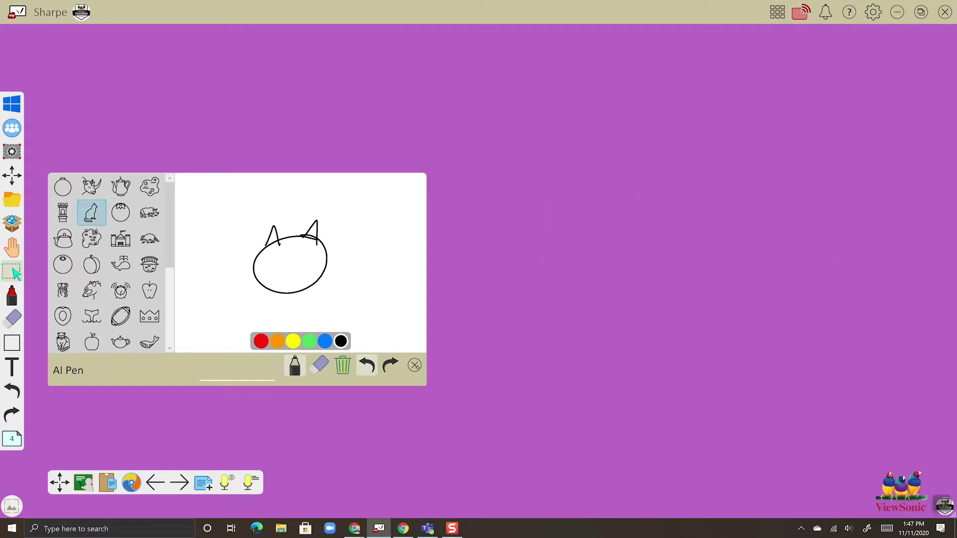
left_click(11, 295)
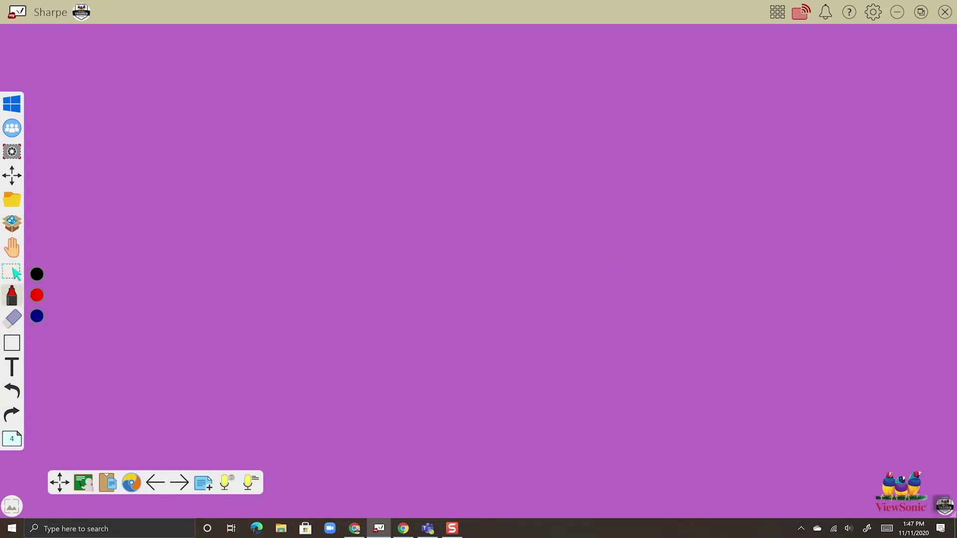
Switch to the Shape Pen with the sun shape and draw a wavy line of suns across the page.
left_click(11, 295)
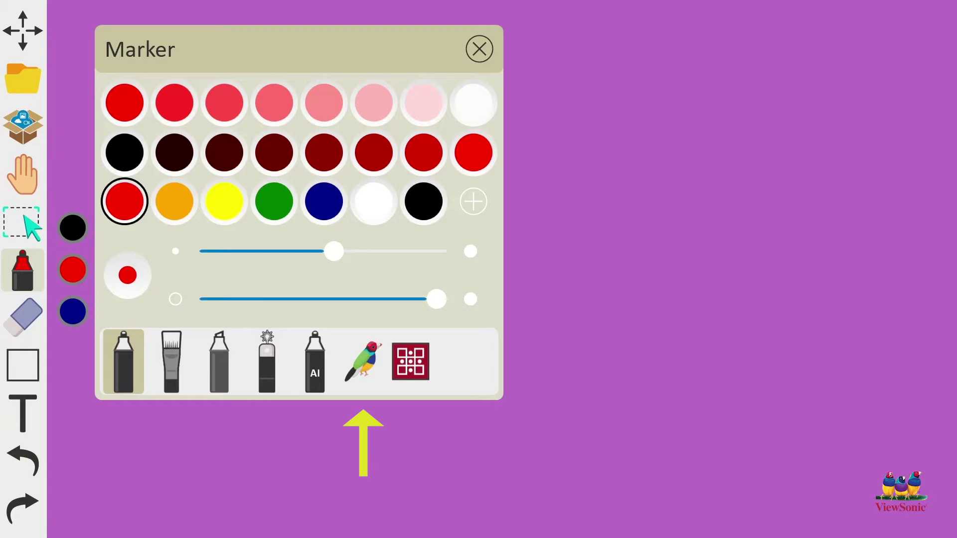
left_click(362, 361)
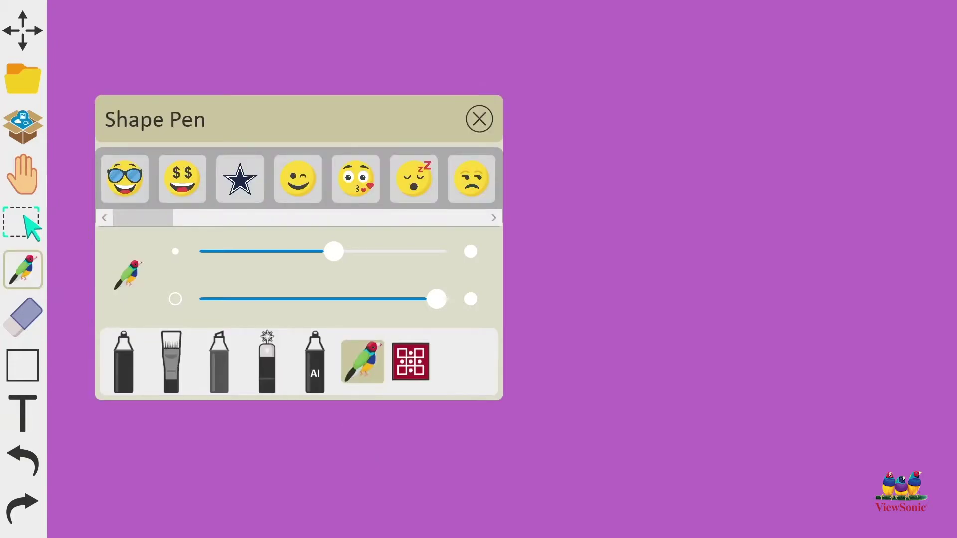
left_click_drag(164, 218, 468, 219)
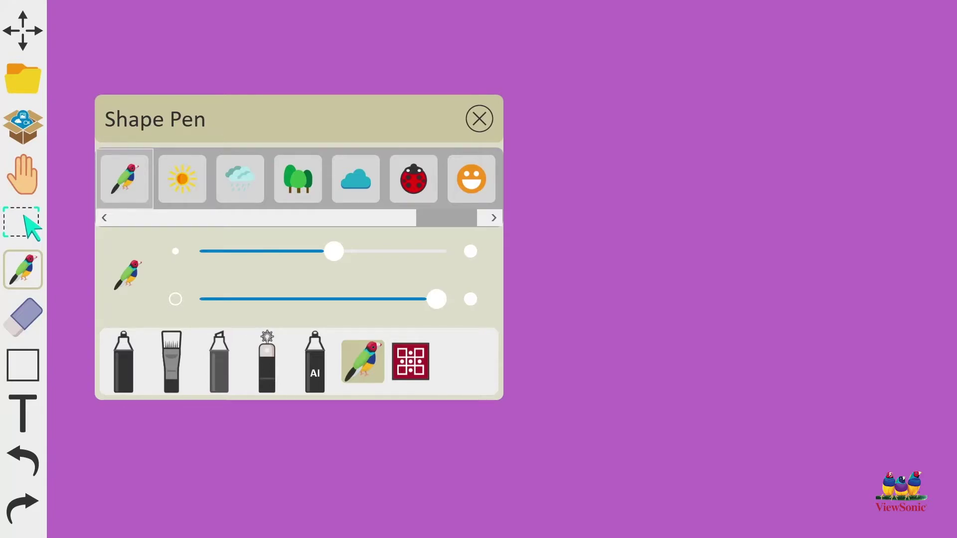
left_click(182, 179)
mouse_move(128, 264)
left_mouse_down()
mouse_move(164, 175)
mouse_move(209, 194)
mouse_move(196, 270)
mouse_move(255, 283)
mouse_move(302, 159)
mouse_move(339, 211)
mouse_move(340, 288)
left_mouse_up()
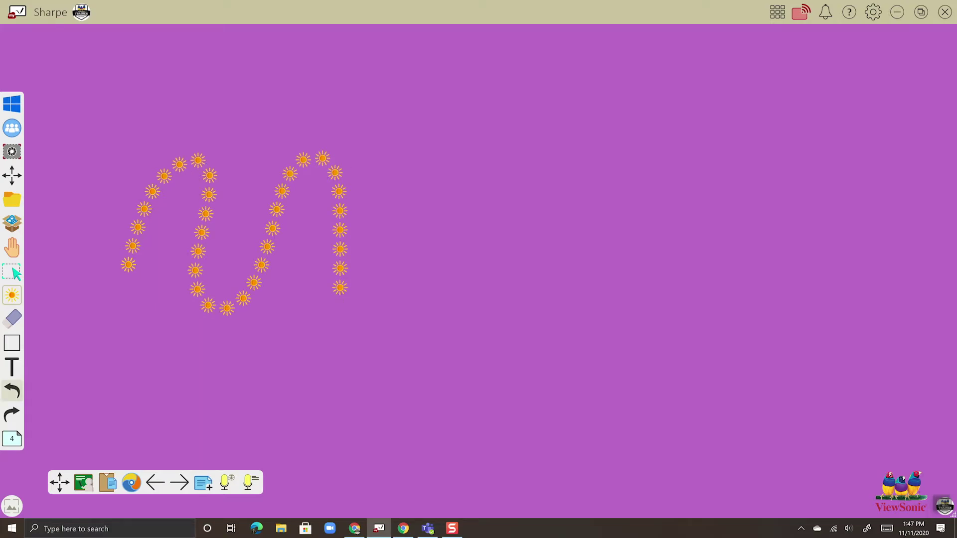
Stamp three single suns beneath one another beside the wavy line.
left_click(453, 185)
left_click(440, 258)
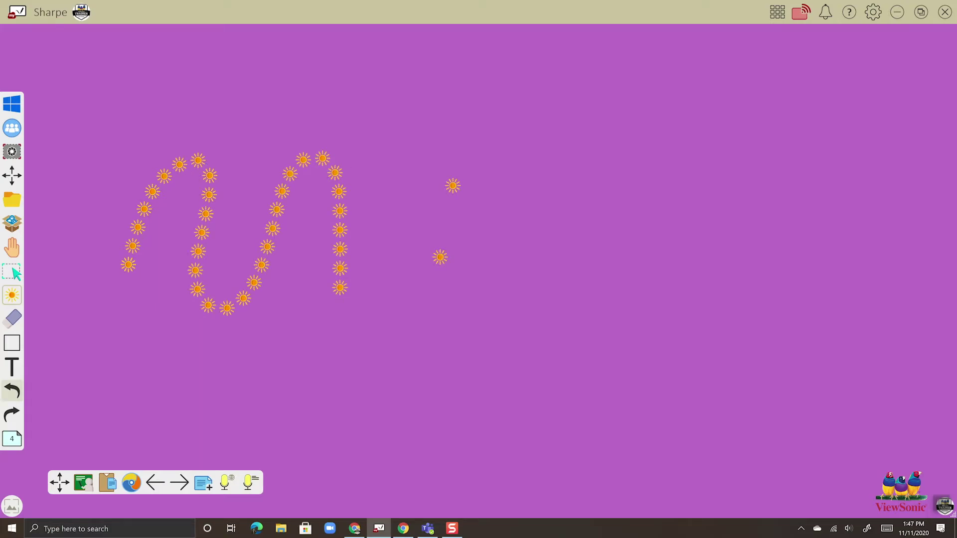
left_click(426, 323)
Reopen the Shape Pen settings and browse the available shapes back to the star and emoji ones.
left_click(11, 295)
left_click_drag(429, 244, 367, 244)
left_click_drag(337, 242, 242, 245)
scroll(243, 245, "left", 6)
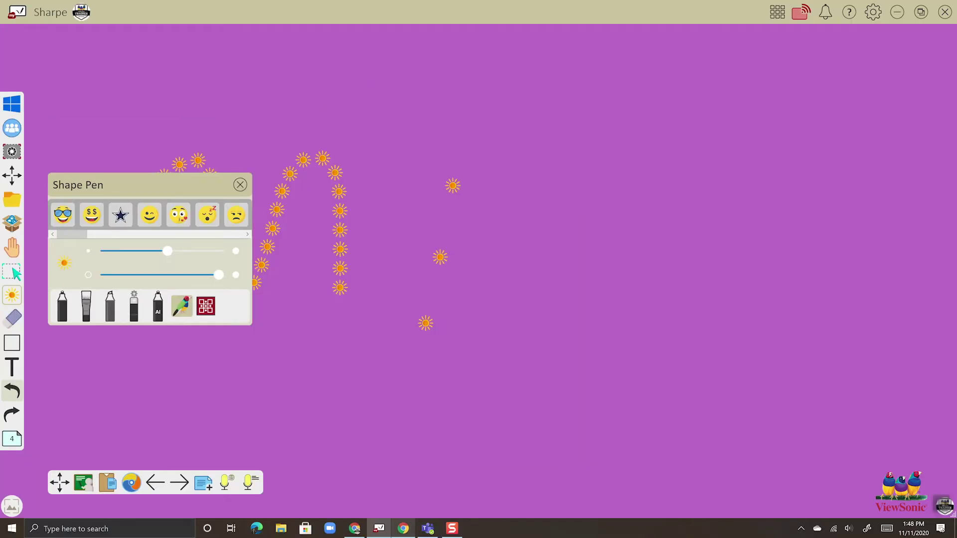
Switch to Google Drive and open the myViewBoard folder.
key("alt+Tab")
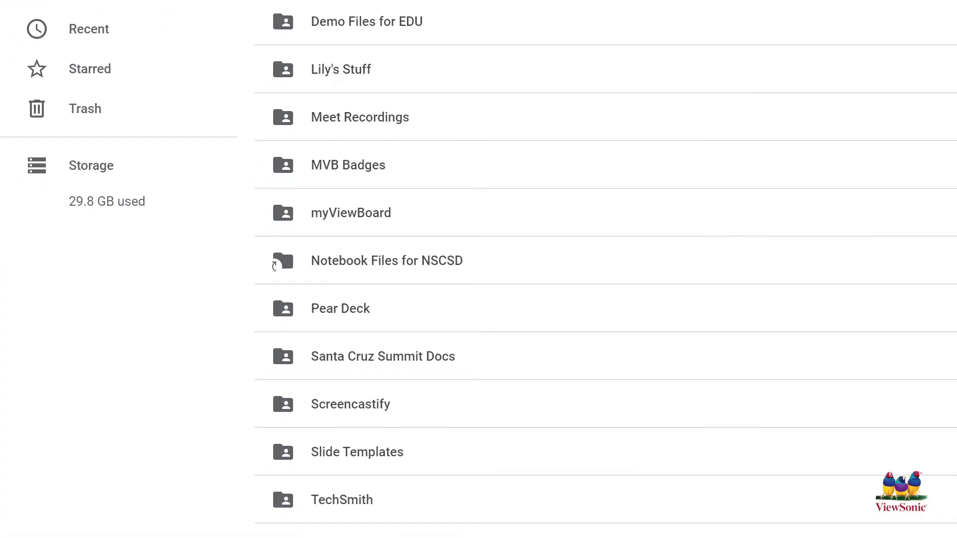
left_click(402, 211)
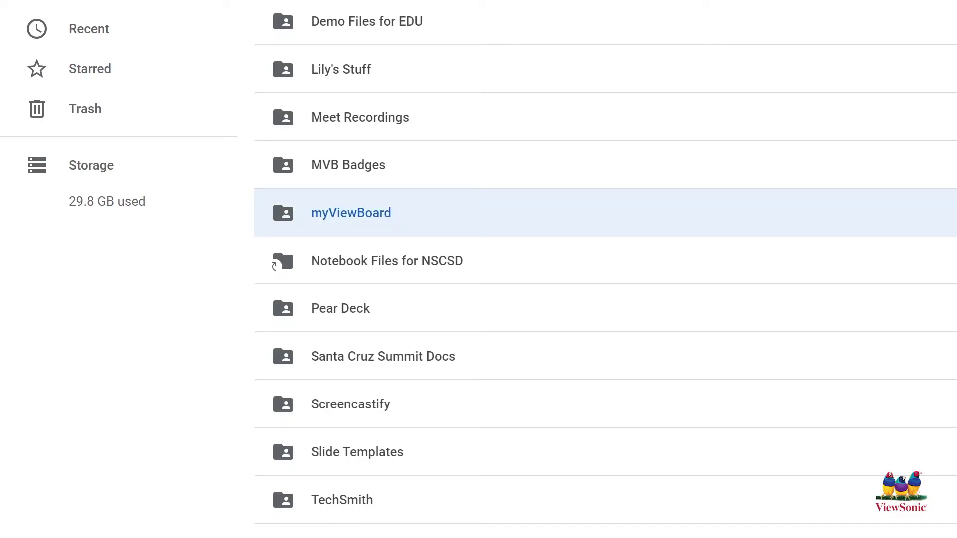
double_click(372, 208)
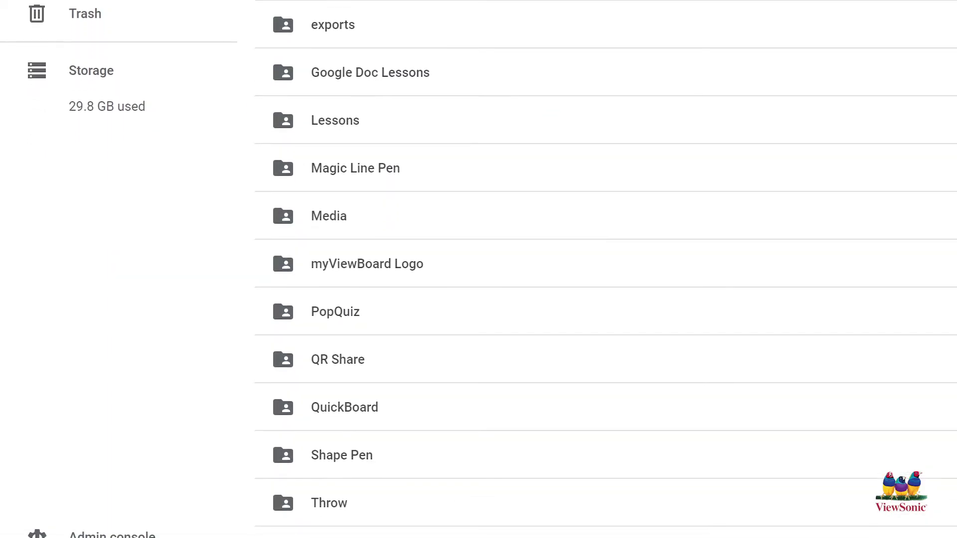
Open the Shape Pen folder and look through the emoji image files stored in it.
scroll(606, 269, "down", 2)
scroll(388, 216, "down", 1)
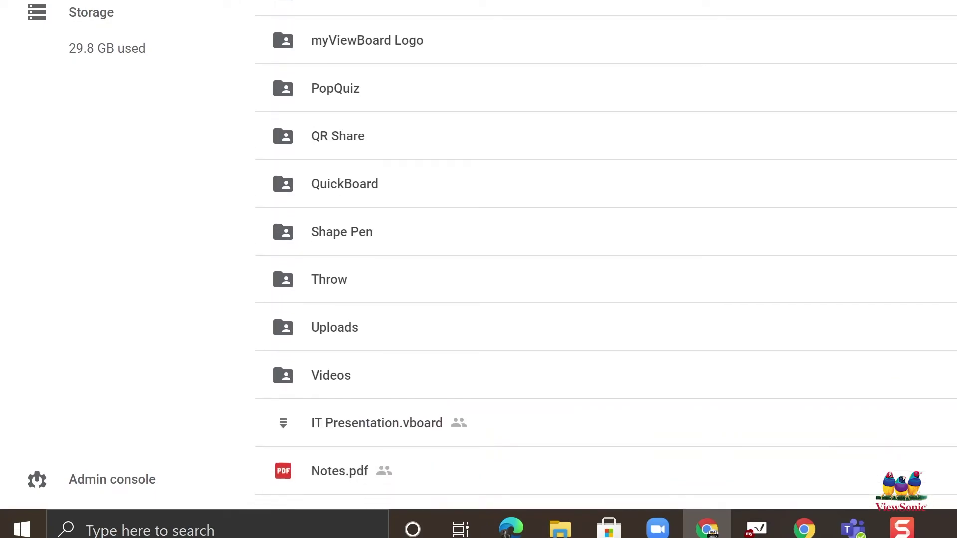
left_click(388, 217)
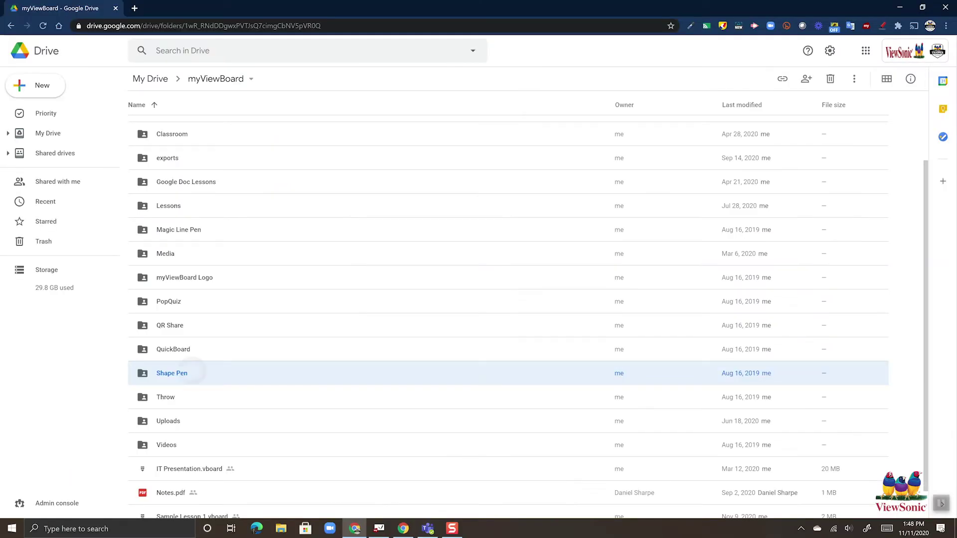
double_click(388, 219)
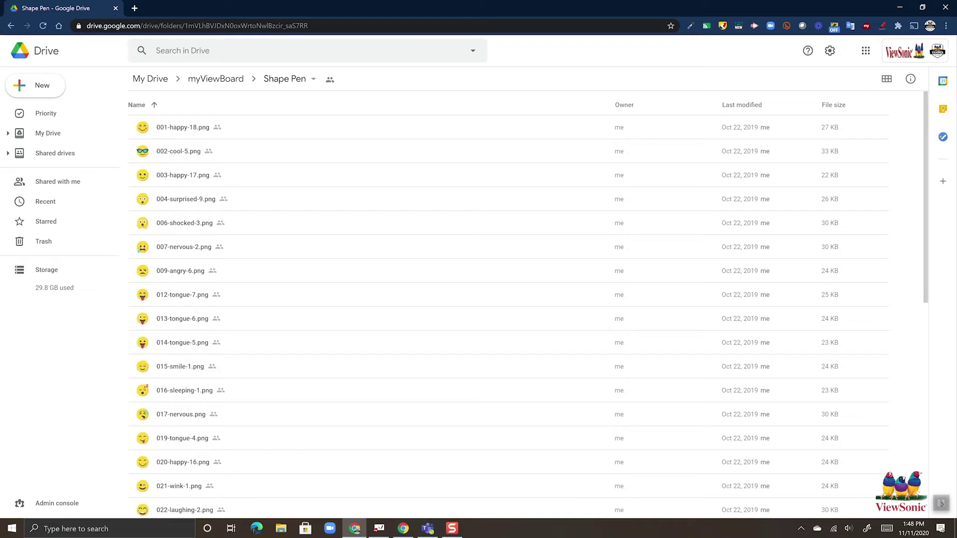
scroll(484, 257, "down", 3)
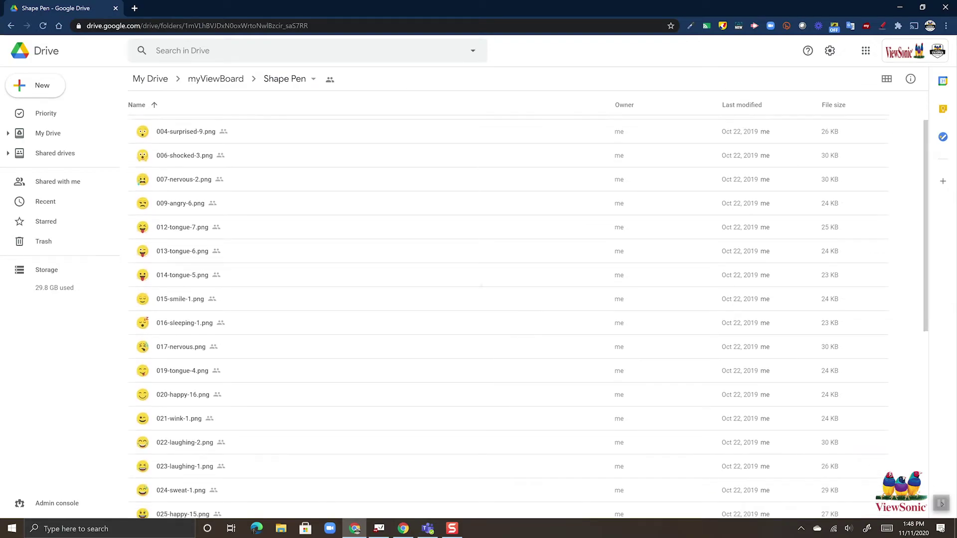
scroll(482, 257, "down", 1)
scroll(486, 227, "up", 1)
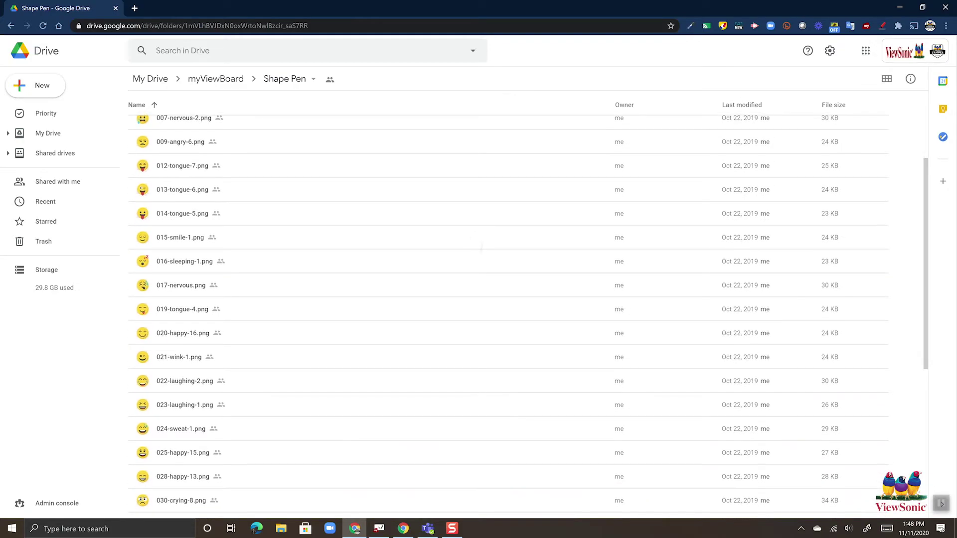
scroll(508, 317, "up", 2)
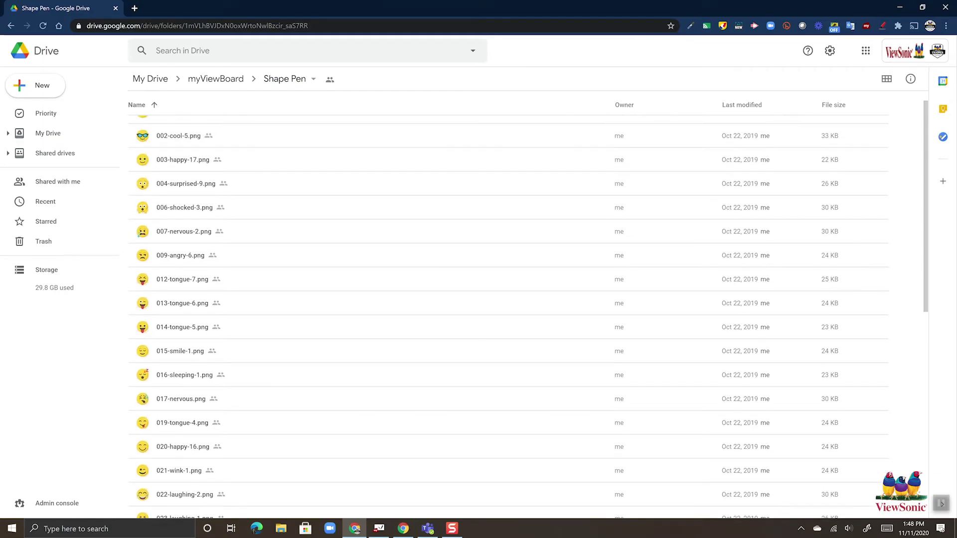
Return to the myViewBoard whiteboard, switch to the Magic Line Pen and scribble a blue-and-white checkered patch on blank page 5.
key("alt+Tab")
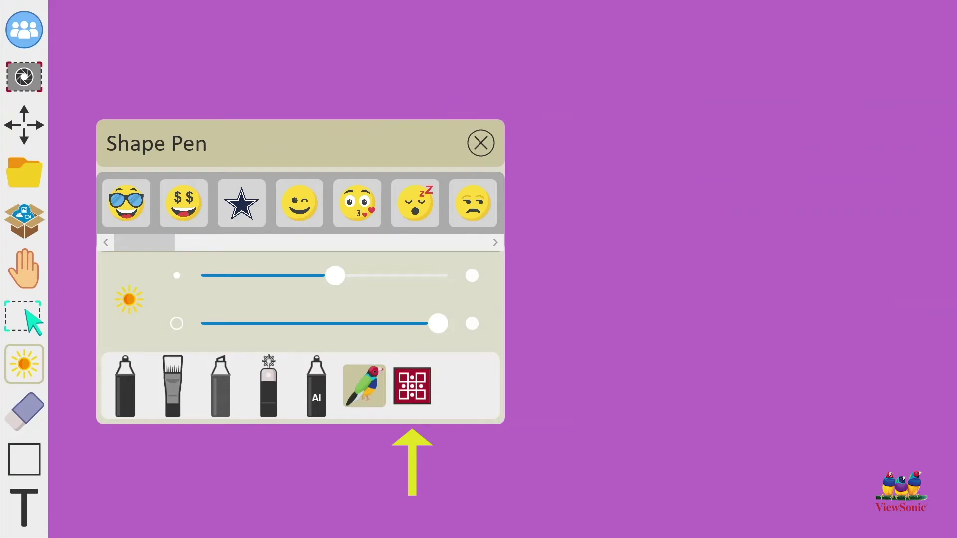
left_click(412, 385)
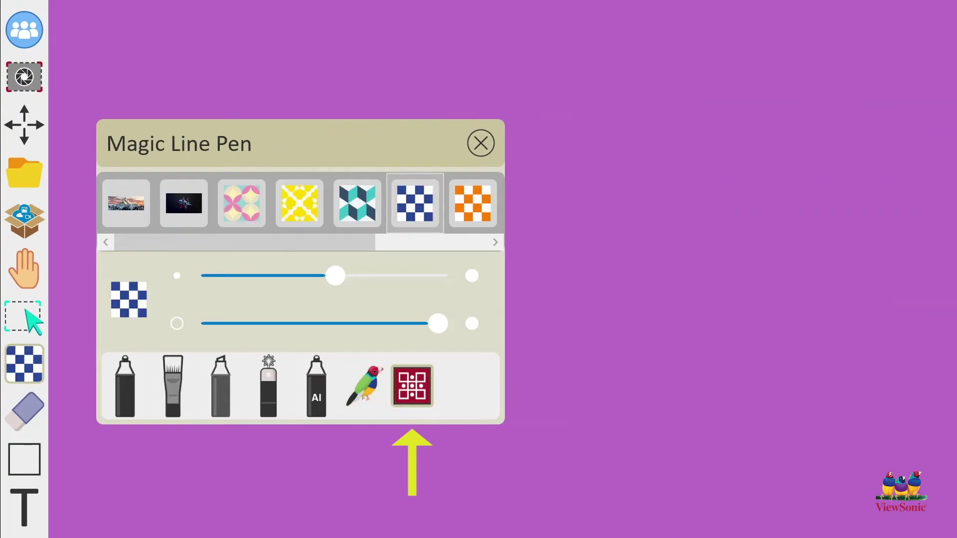
left_click_drag(364, 242, 442, 244)
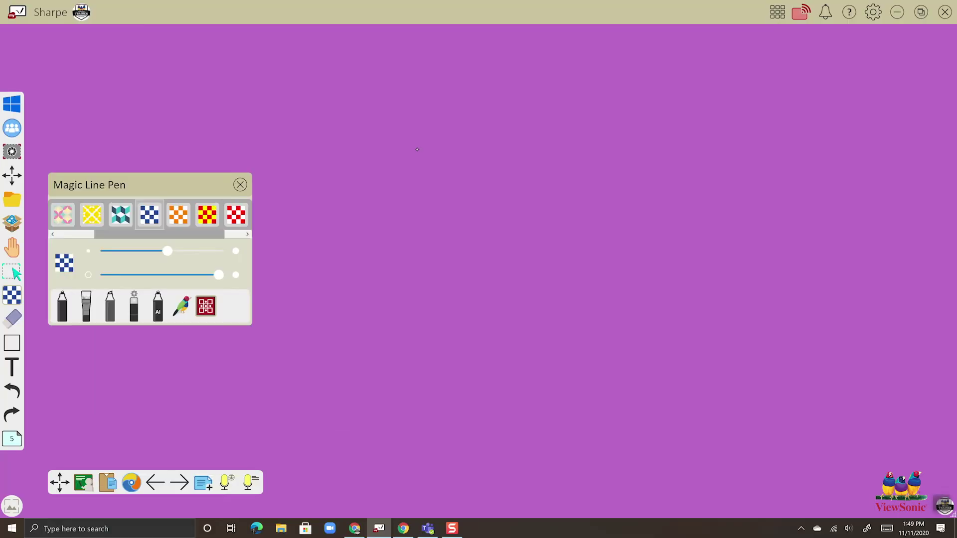
mouse_move(837, 72)
left_mouse_down()
mouse_move(747, 168)
mouse_move(727, 222)
mouse_move(829, 147)
left_mouse_up()
mouse_move(415, 186)
left_mouse_down()
mouse_move(368, 260)
mouse_move(501, 144)
mouse_move(383, 277)
mouse_move(518, 150)
mouse_move(438, 197)
mouse_move(421, 214)
mouse_move(548, 159)
mouse_move(414, 289)
mouse_move(473, 203)
mouse_move(549, 167)
mouse_move(507, 209)
mouse_move(567, 177)
mouse_move(462, 283)
mouse_move(562, 195)
left_mouse_up()
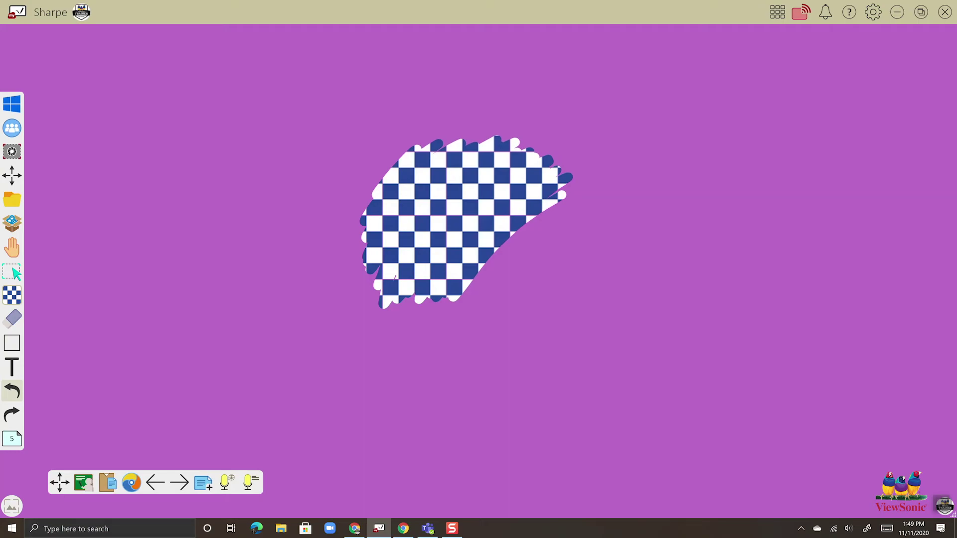
Switch to Google Drive, go back up to the myViewBoard folder and point out the Magic Line Pen folder.
key("alt+Tab")
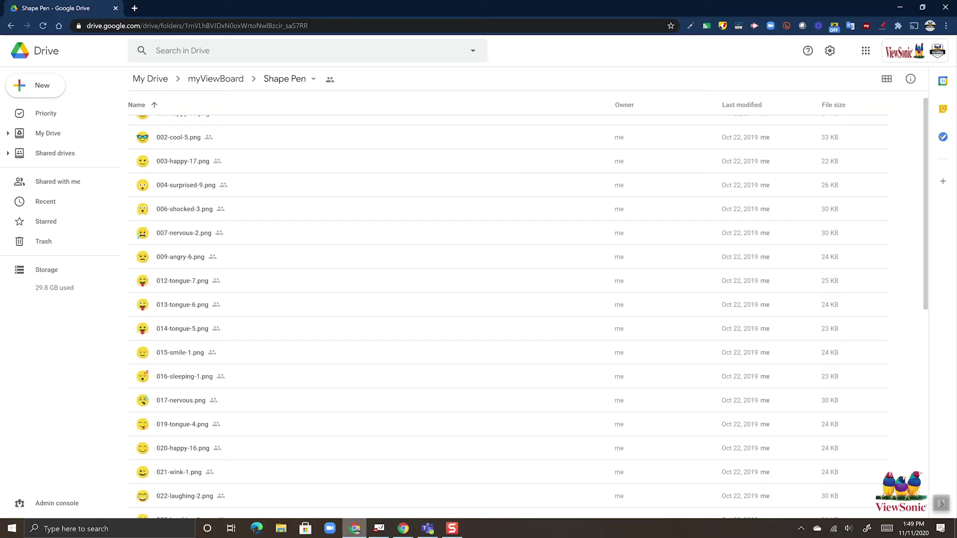
left_click(216, 79)
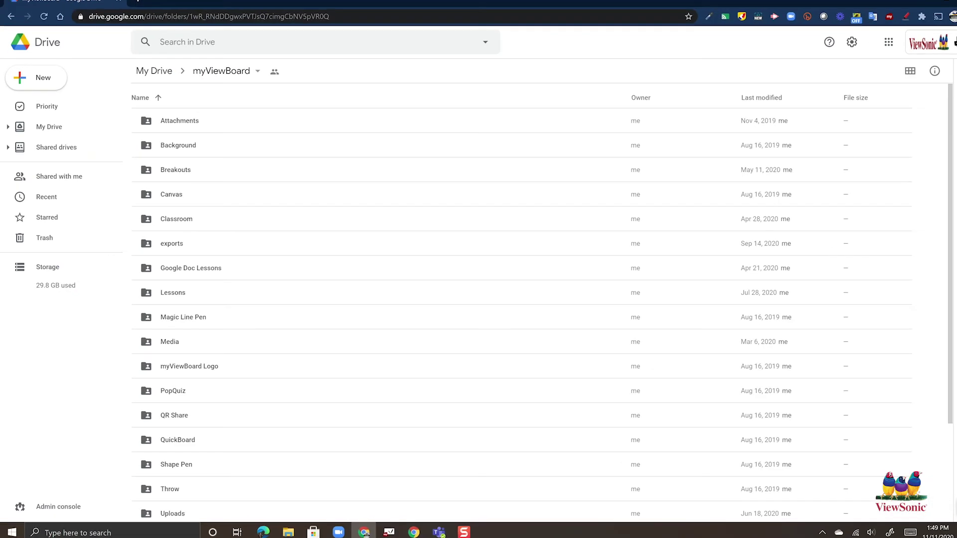
left_click(179, 318)
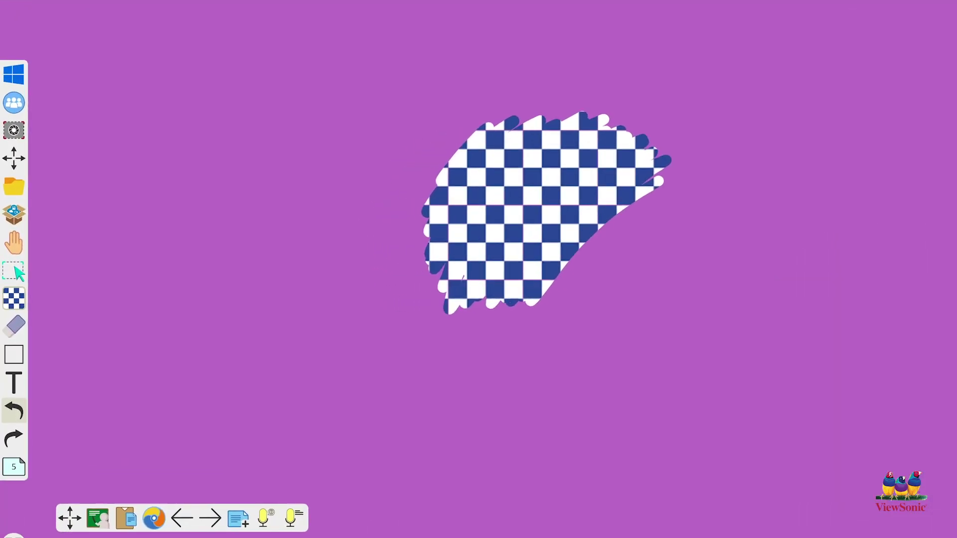
Back on the whiteboard, reopen the Magic Line Pen settings, pick the first landscape photo as the pattern and close the settings.
left_click(26, 315)
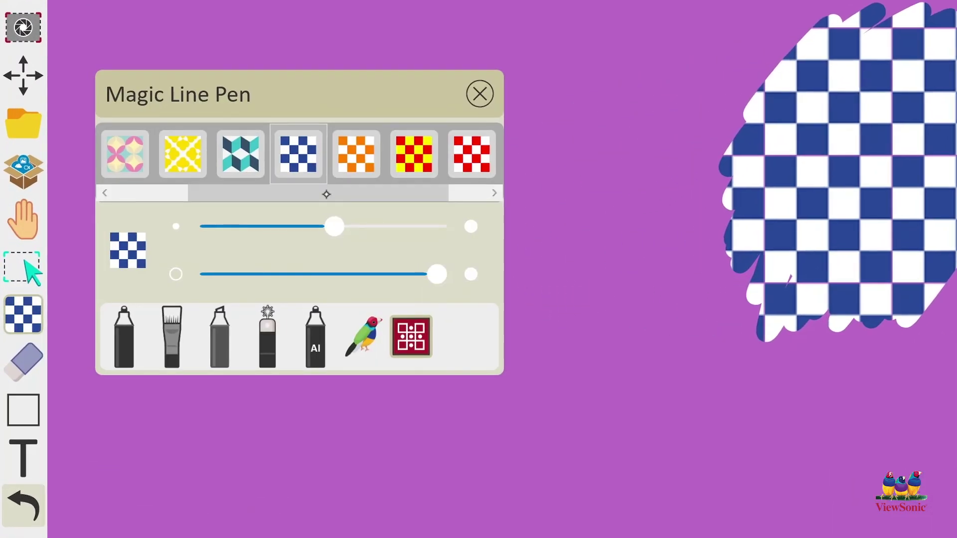
left_click_drag(326, 193, 244, 188)
left_click(125, 155)
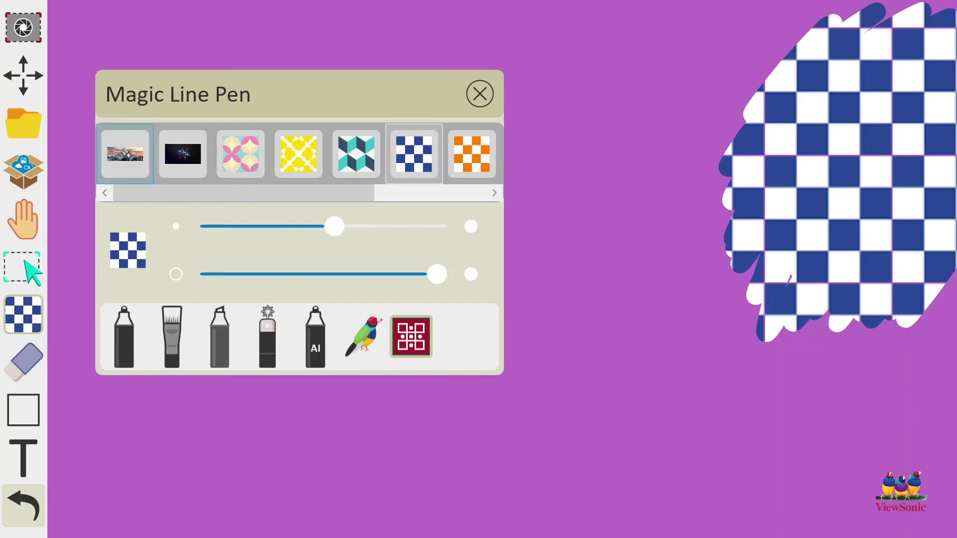
left_click(479, 94)
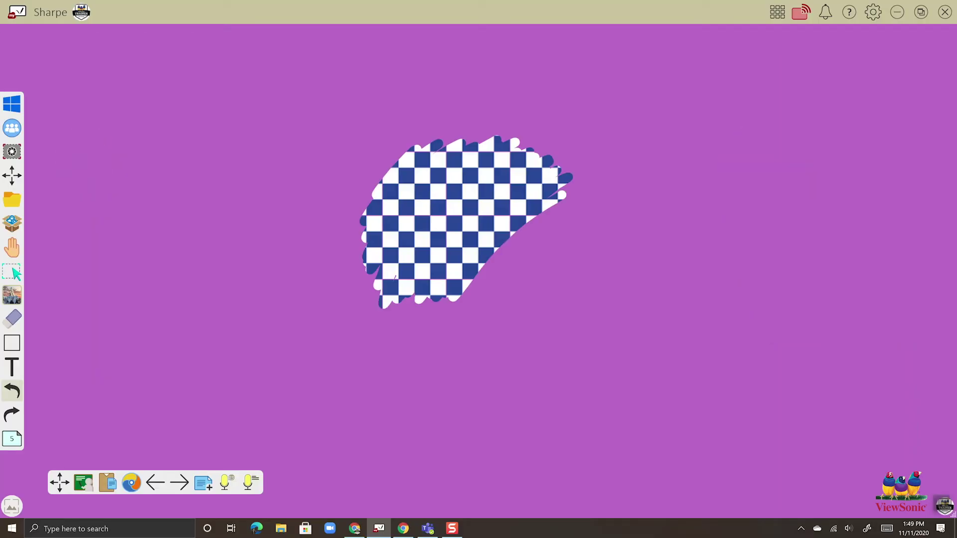
Scribble diagonal strokes with the landscape photo pattern over the lower-left part of the checkered patch.
mouse_move(315, 304)
left_mouse_down()
mouse_move(371, 220)
mouse_move(438, 170)
left_mouse_up()
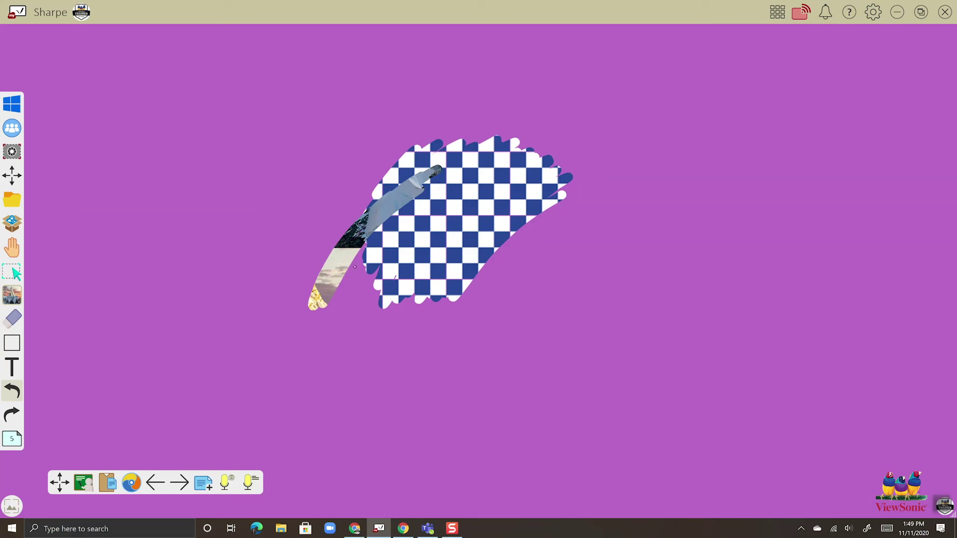
mouse_move(354, 267)
left_mouse_down()
mouse_move(349, 311)
mouse_move(443, 205)
mouse_move(378, 289)
left_mouse_up()
left_click_drag(471, 194, 359, 333)
left_click_drag(468, 214, 388, 329)
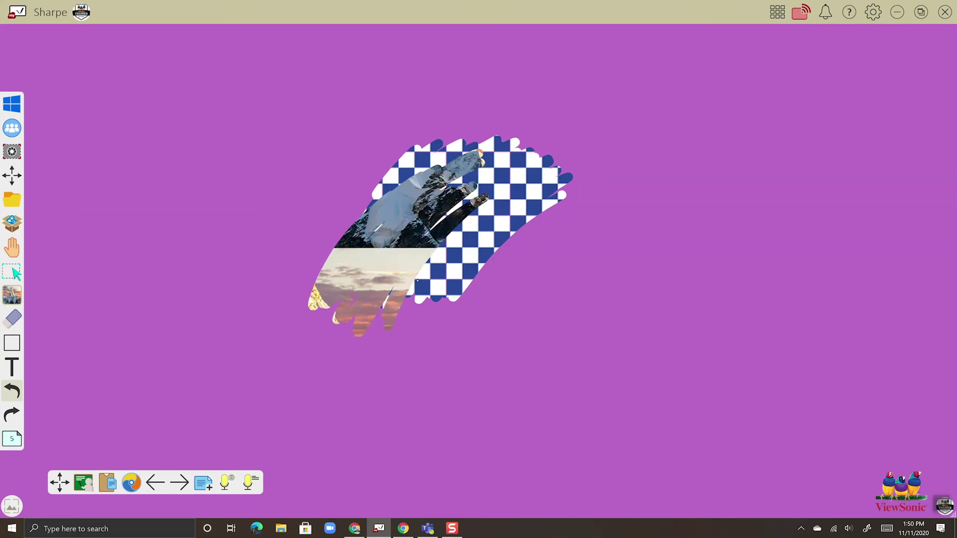